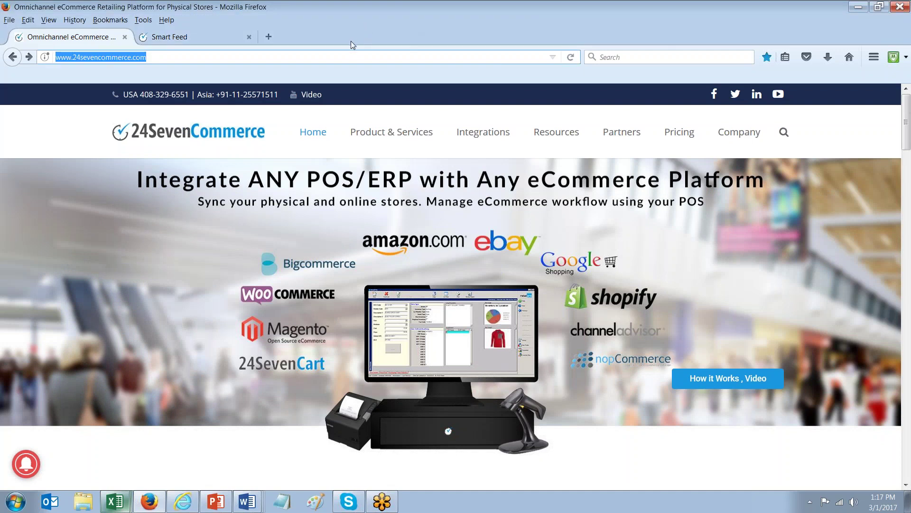
Scroll through the 24SevenCommerce homepage in Firefox
key("End")
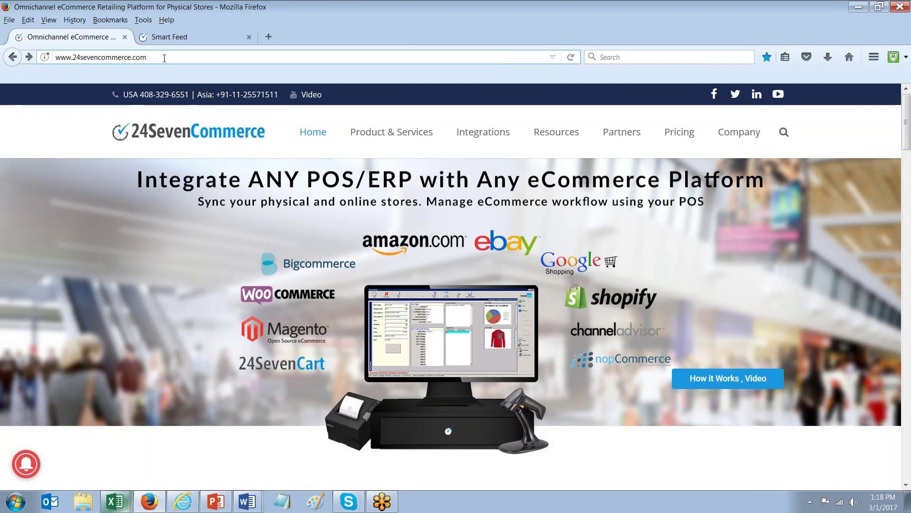
mouse_move(485, 133)
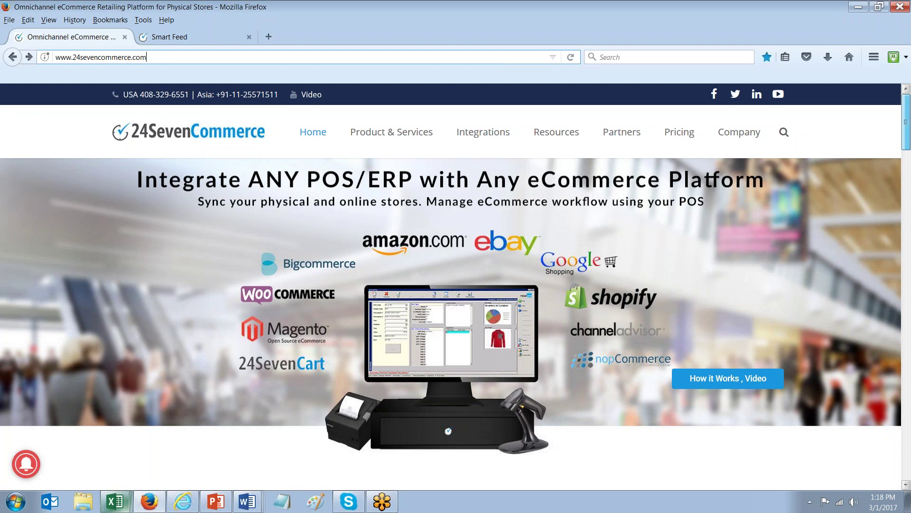
left_click_drag(907, 108, 906, 230)
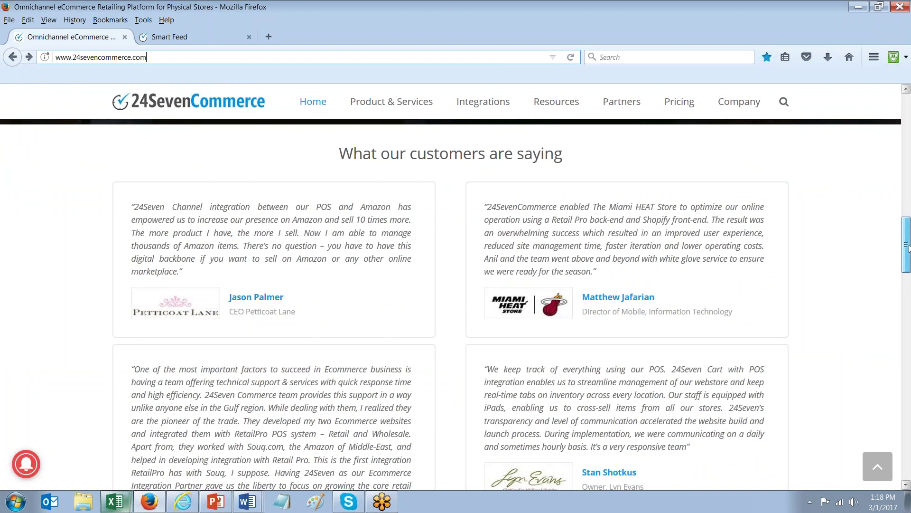
left_click_drag(907, 245, 906, 124)
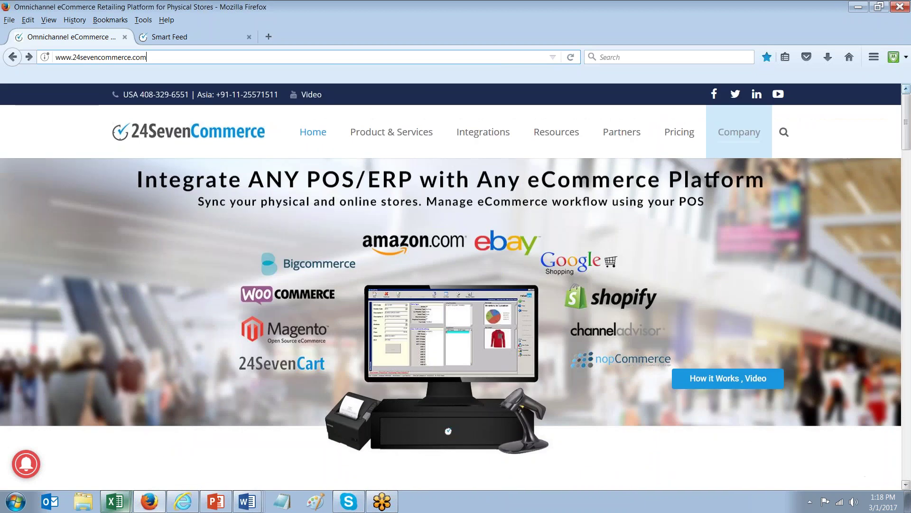
mouse_move(574, 136)
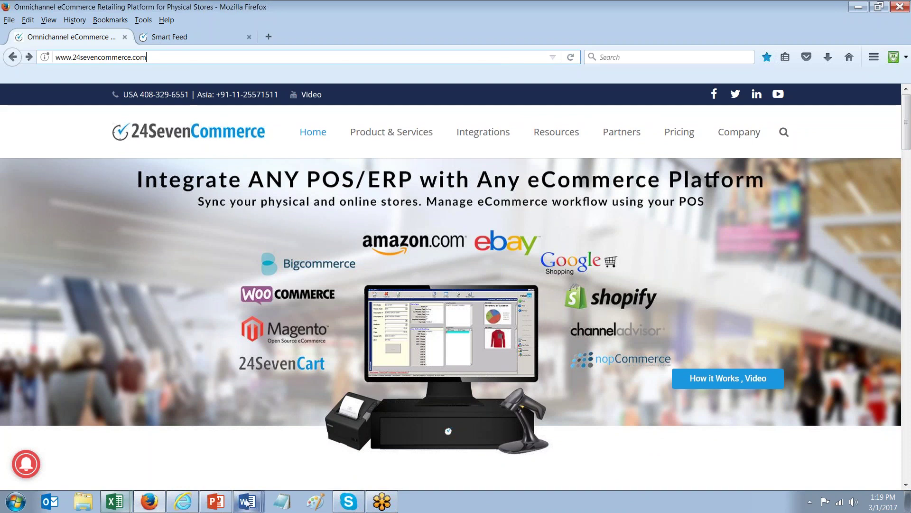
Bring up the Channel Integration Overview deck and go to slide 3, the POS/ERP integration diagram
left_click(219, 505)
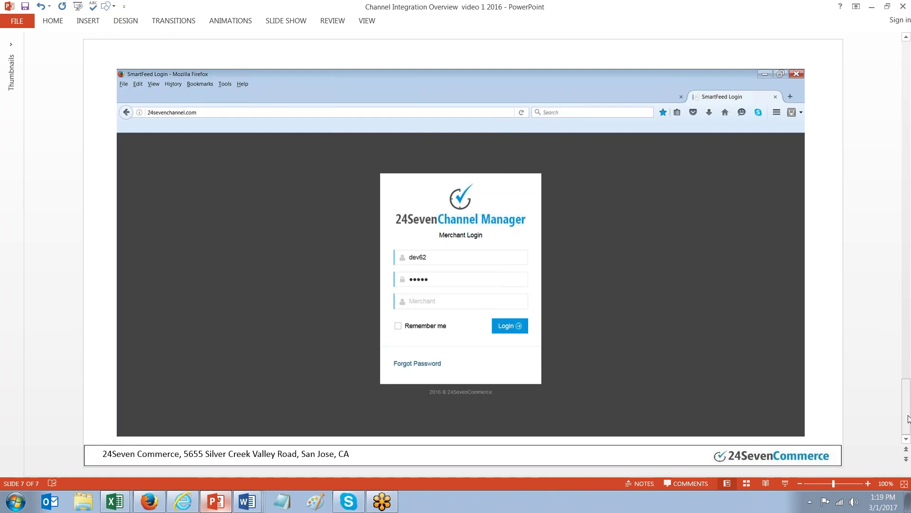
left_click_drag(908, 419, 908, 83)
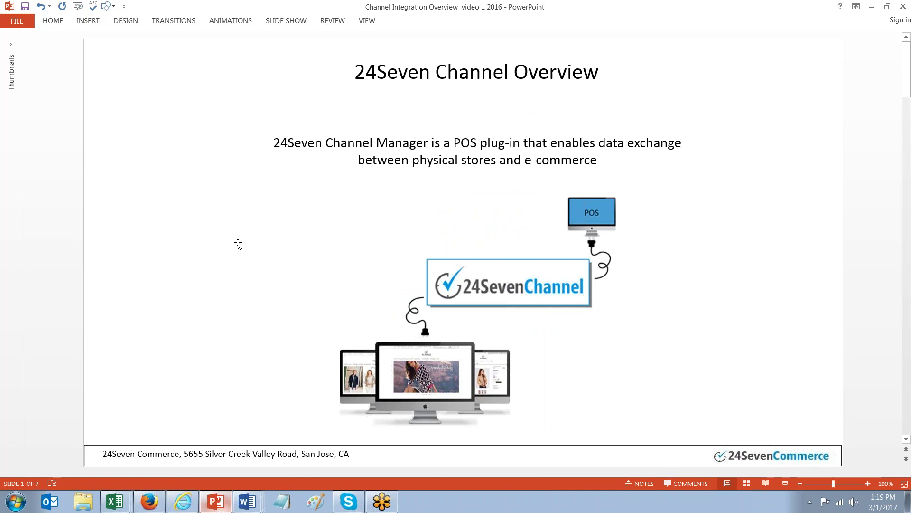
scroll(238, 244, "down", 1)
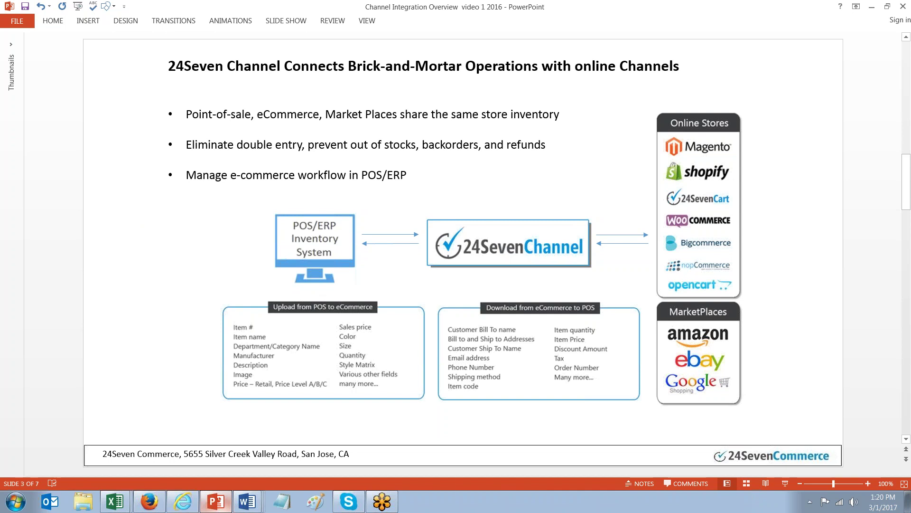
Page through slides 4–7 of the deck, then return to the 24SevenCommerce homepage in Firefox
scroll(463, 237, "down", 3)
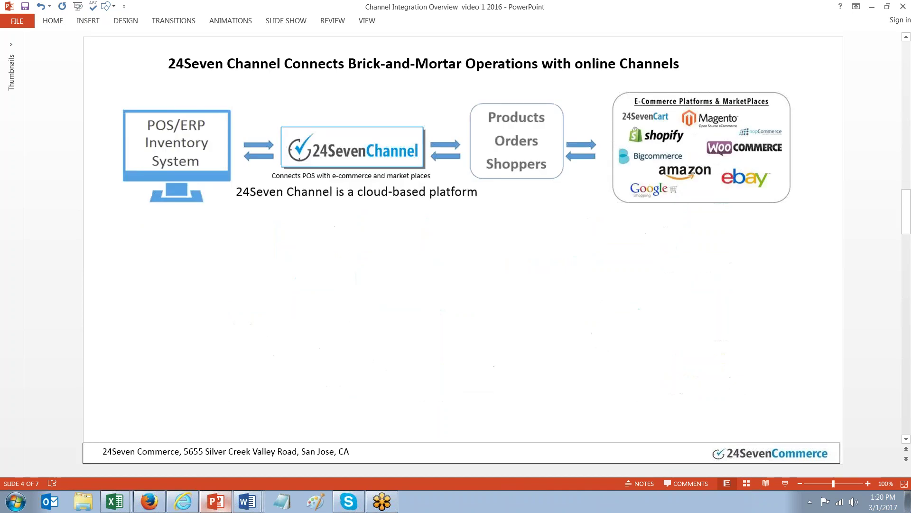
scroll(462, 238, "down", 3)
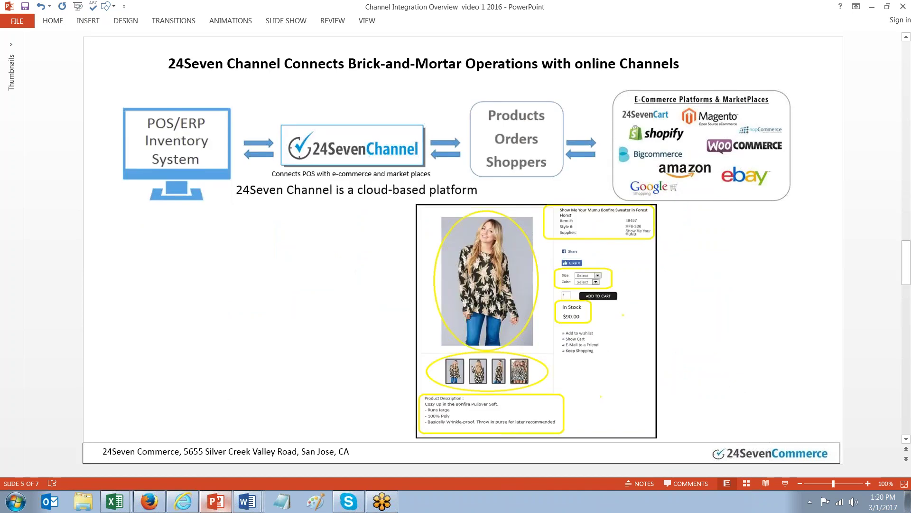
scroll(463, 237, "down", 3)
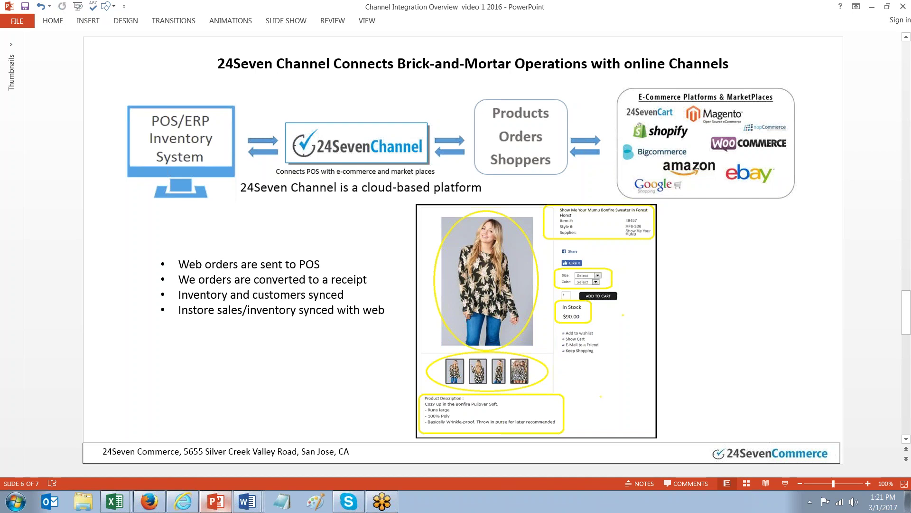
scroll(249, 363, "down", 1)
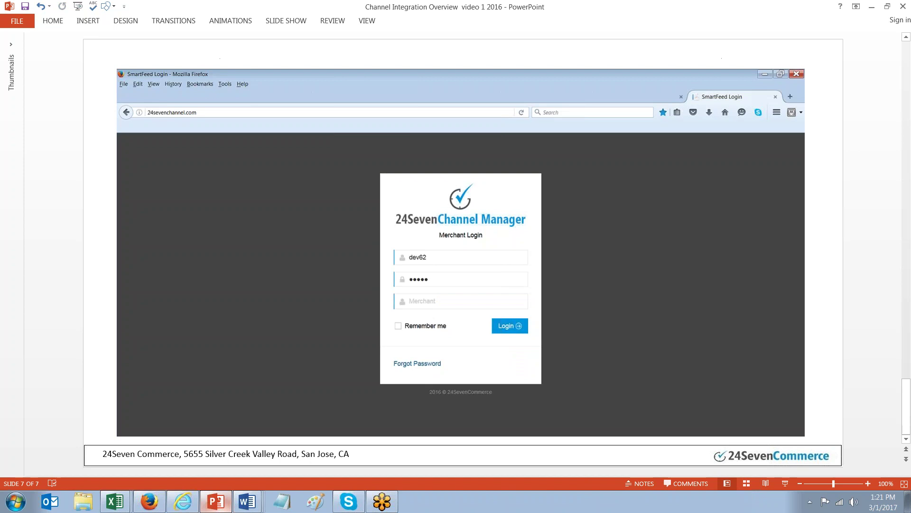
left_click(150, 504)
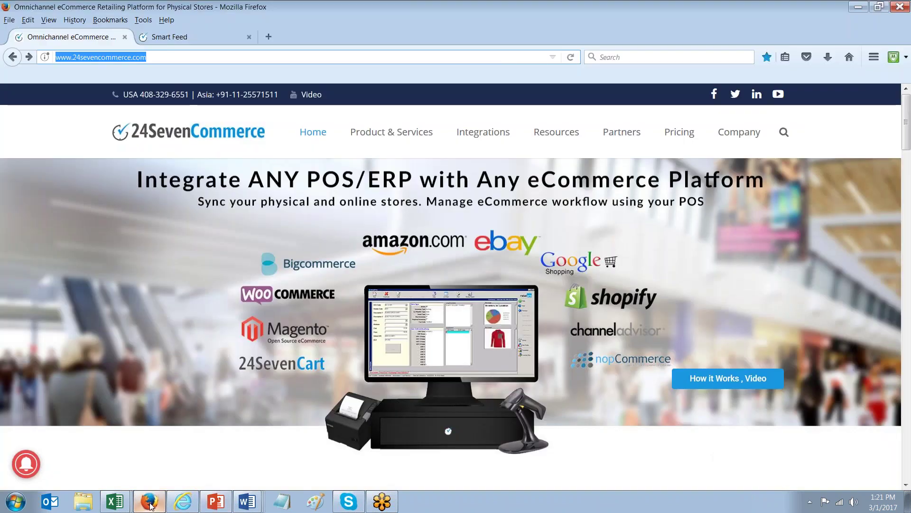
Switch to the Smart Feed tab showing the My Products list of 3855 records
left_click(195, 39)
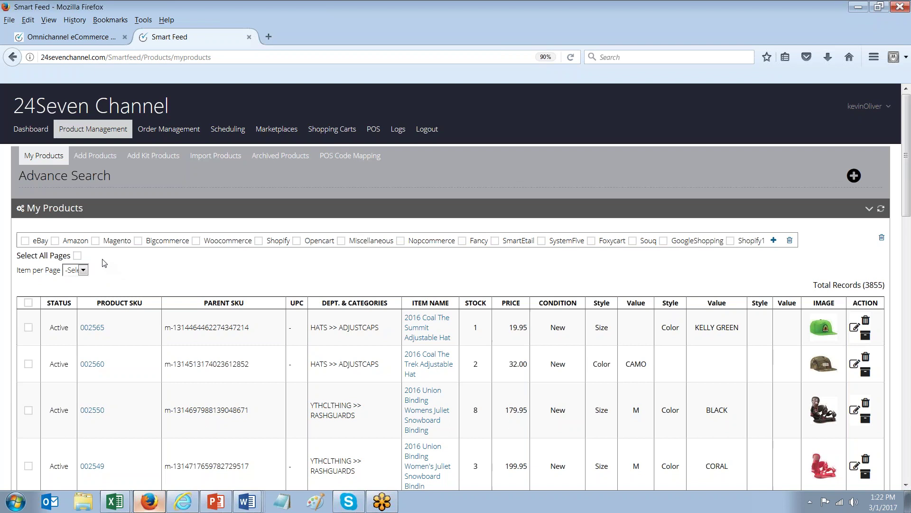
Filter products by Shopify, eBay and Amazon and open '2016 Coal The Summit Adjustable Hat'
left_click(258, 241)
left_click(24, 242)
left_click(56, 241)
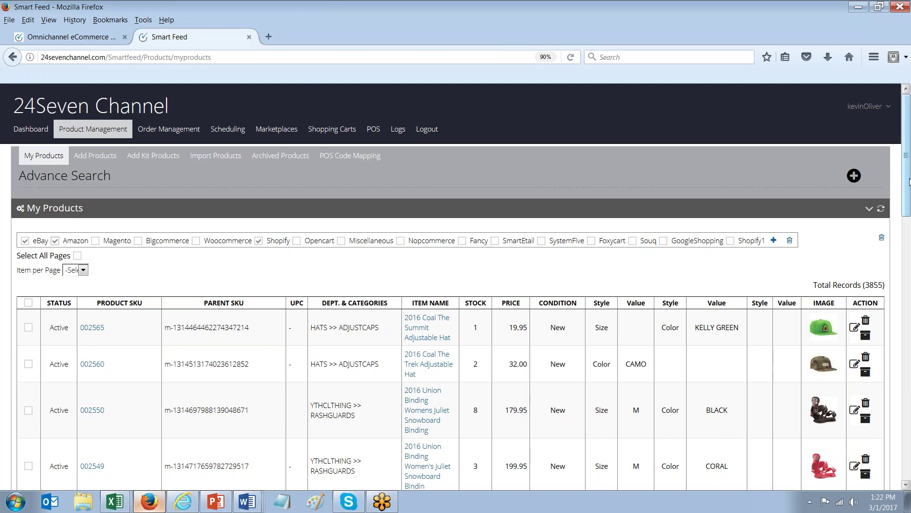
scroll(908, 188, "down", 1)
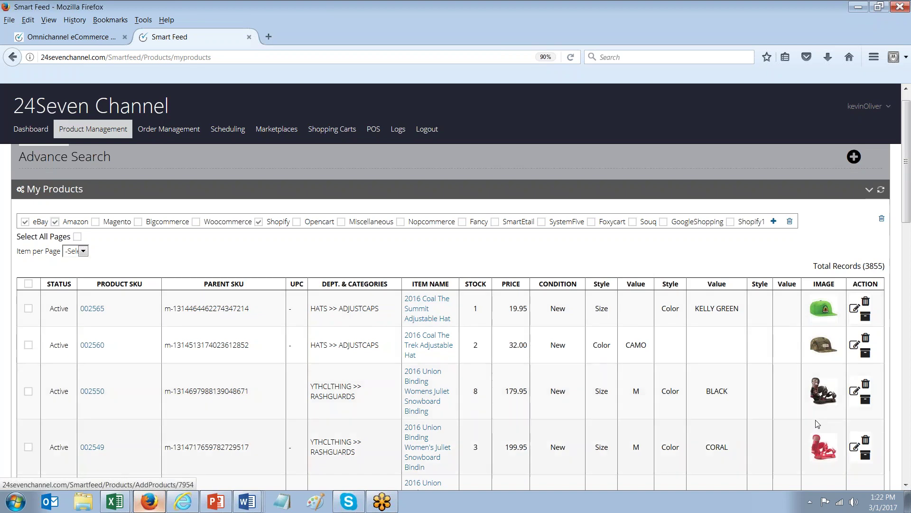
left_click(418, 312)
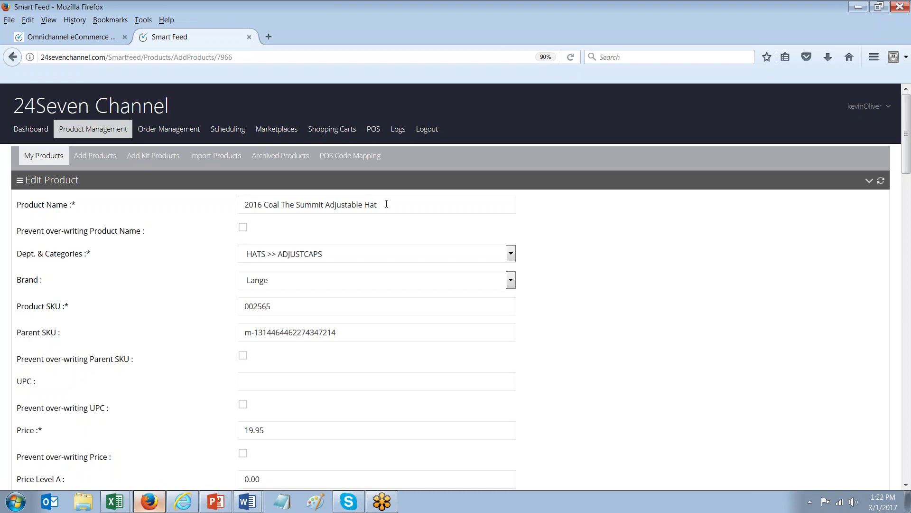
Tick 'Prevent over-writing Product Name' for the hat and scroll down to the price fields
left_click_drag(386, 204, 244, 207)
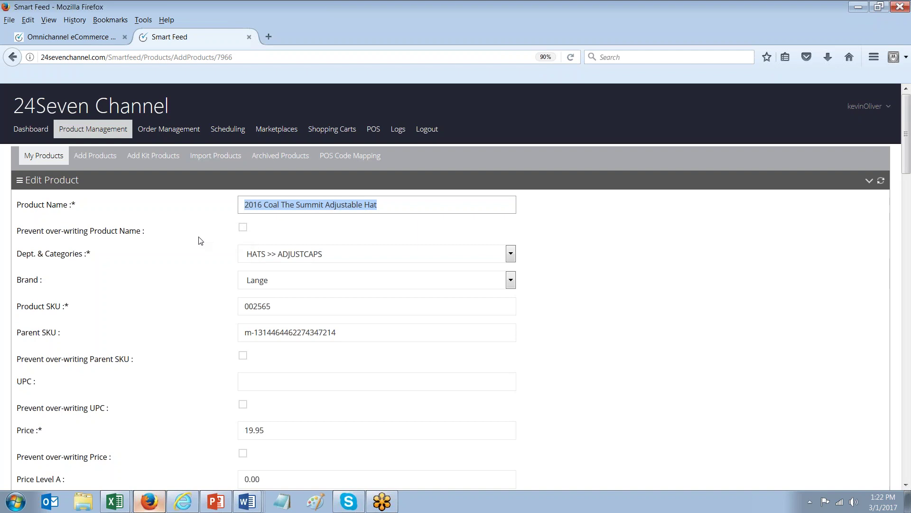
left_click(242, 228)
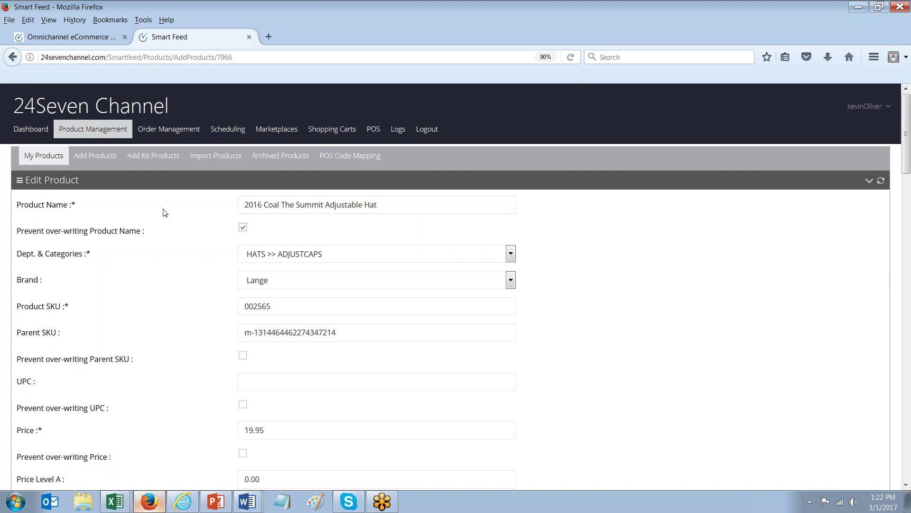
left_click_drag(907, 148, 907, 147)
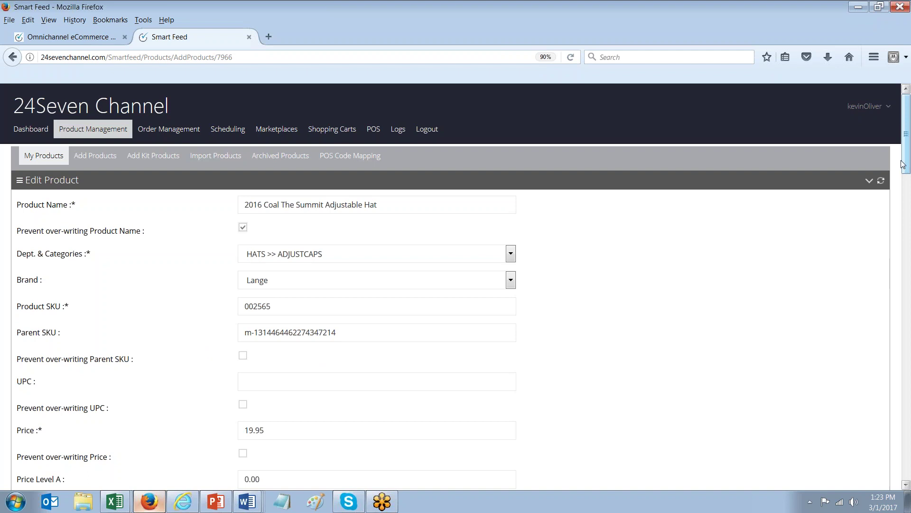
left_click_drag(908, 138, 908, 137)
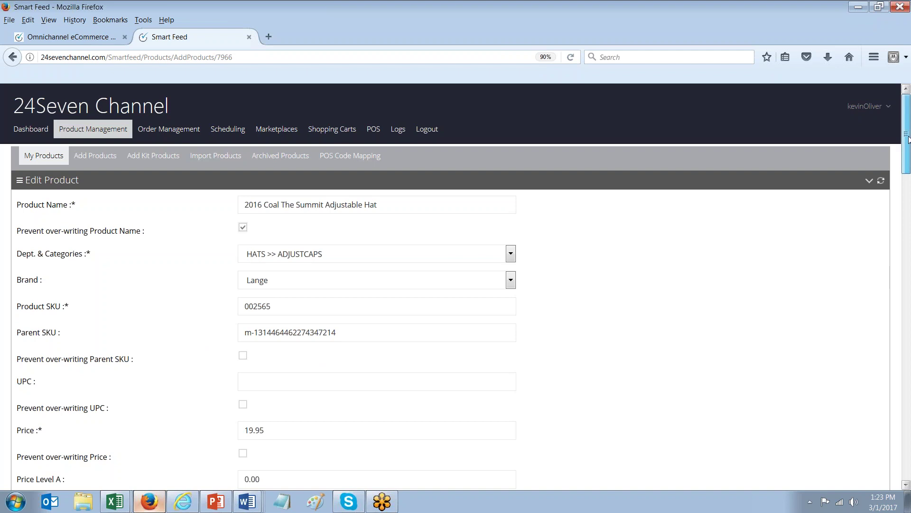
left_click_drag(908, 138, 908, 182)
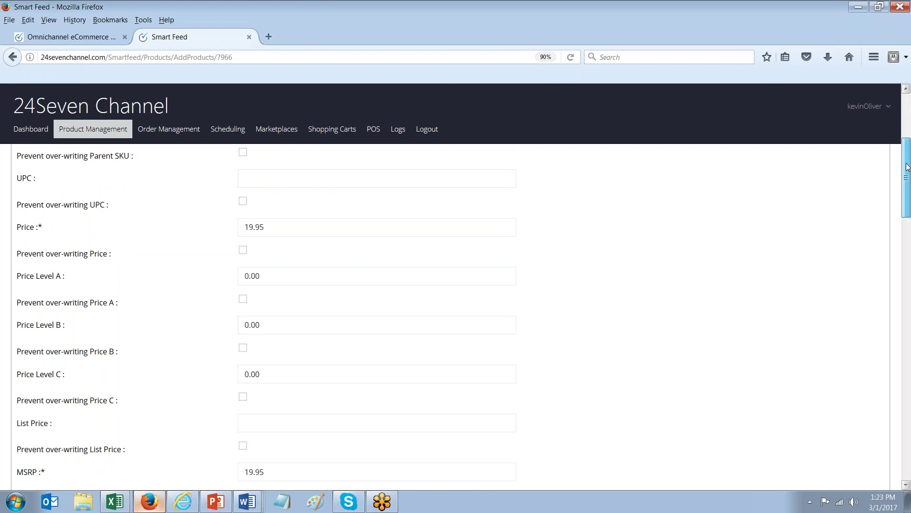
Tick 'Prevent over-writing Details' under Product Long Description, then scroll down to the images
scroll(490, 363, "down", 8)
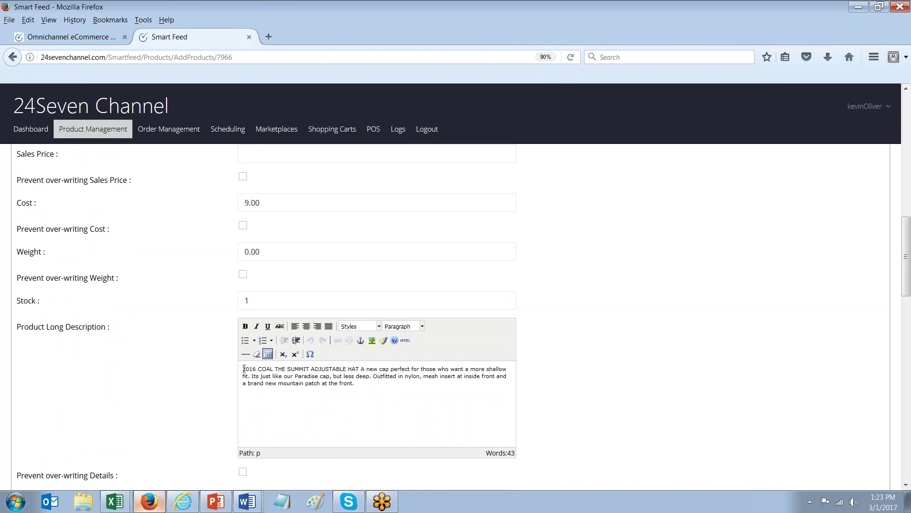
left_click_drag(243, 369, 361, 382)
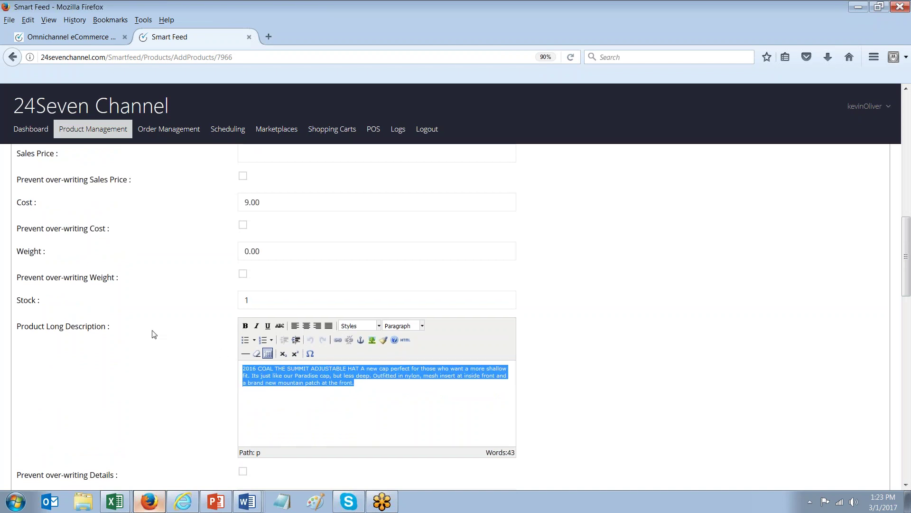
scroll(154, 334, "down", 2)
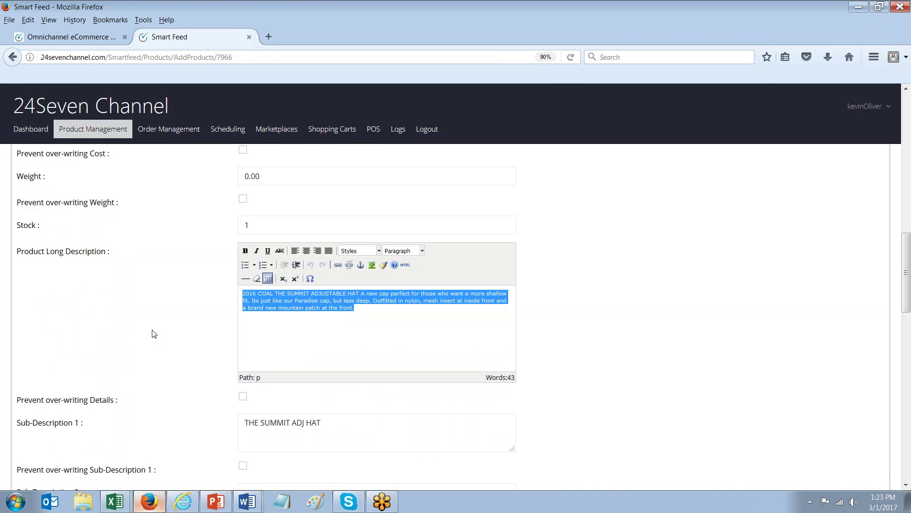
left_click(347, 327)
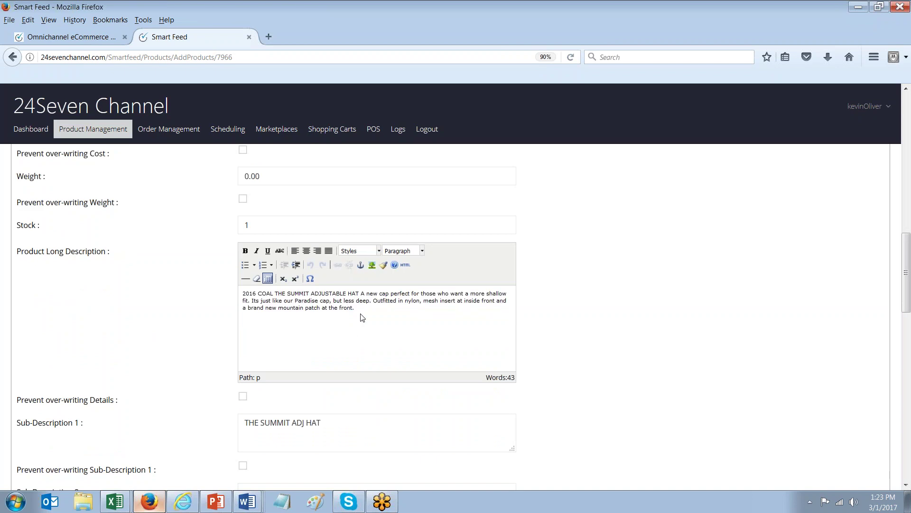
left_click_drag(357, 310, 239, 296)
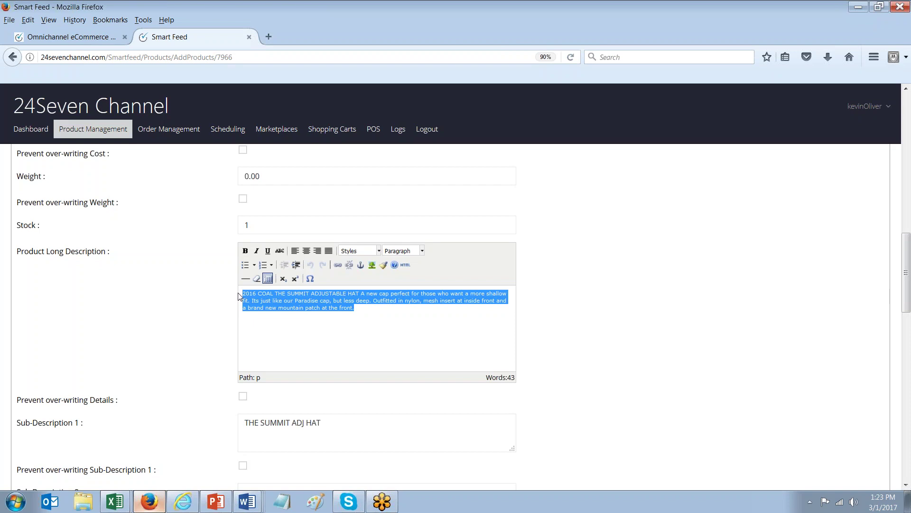
left_click(372, 316)
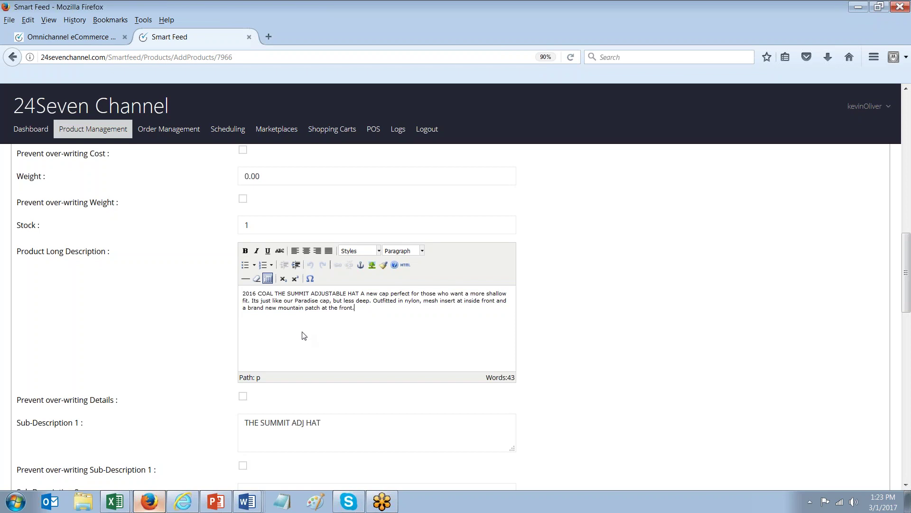
left_click(243, 396)
scroll(211, 358, "down", 10)
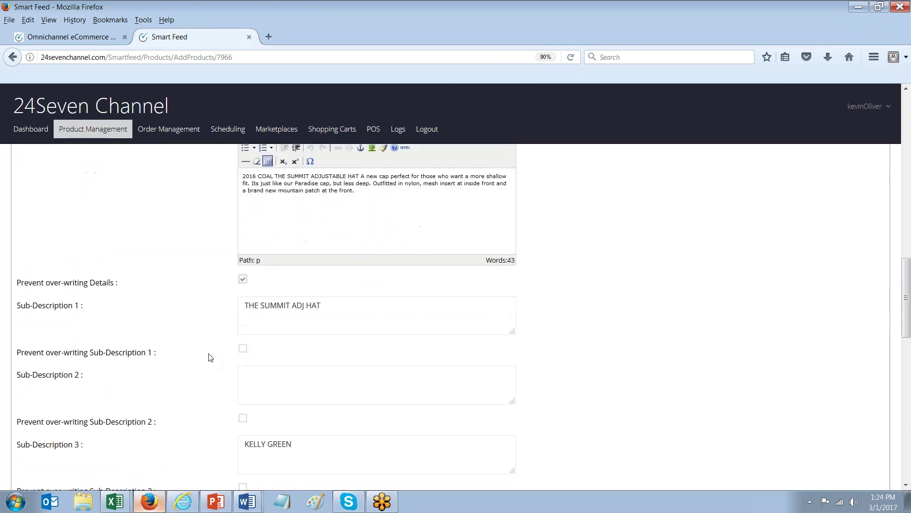
scroll(210, 358, "down", 12)
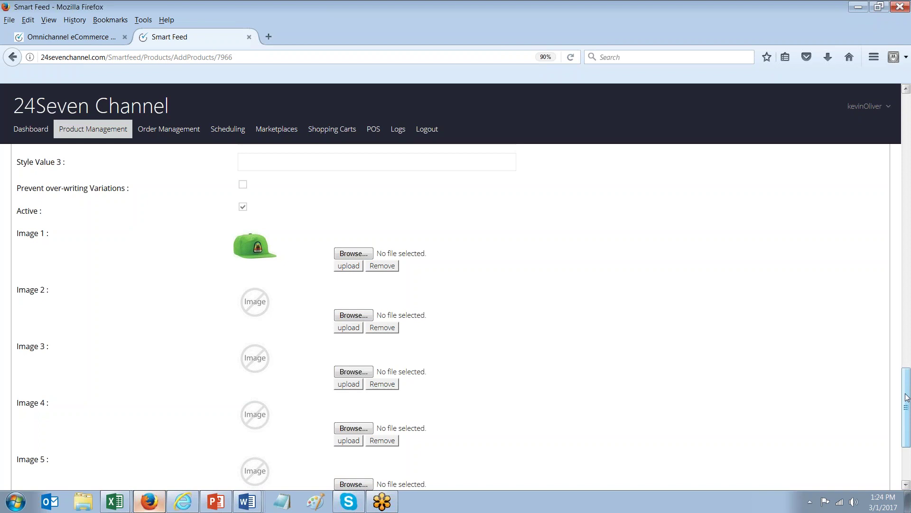
Scroll to the top and go to Product Management's My Products list
left_click_drag(907, 398, 906, 118)
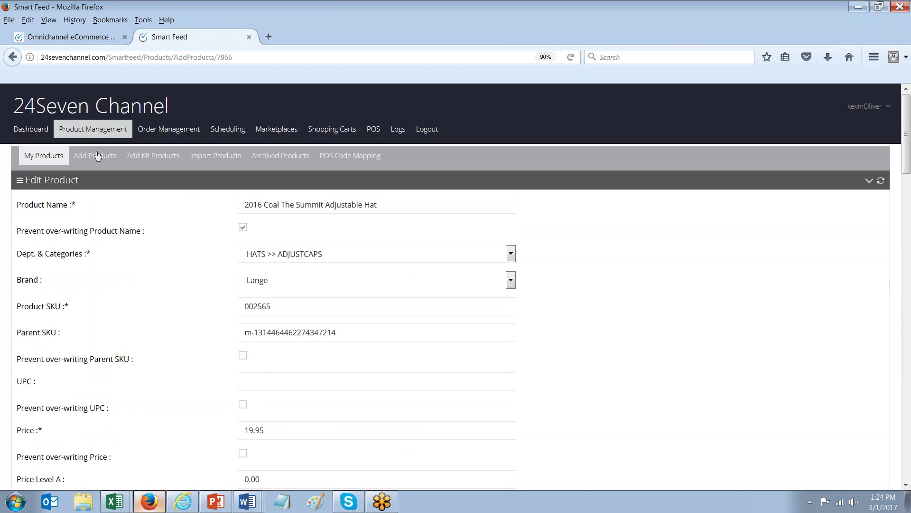
left_click(92, 133)
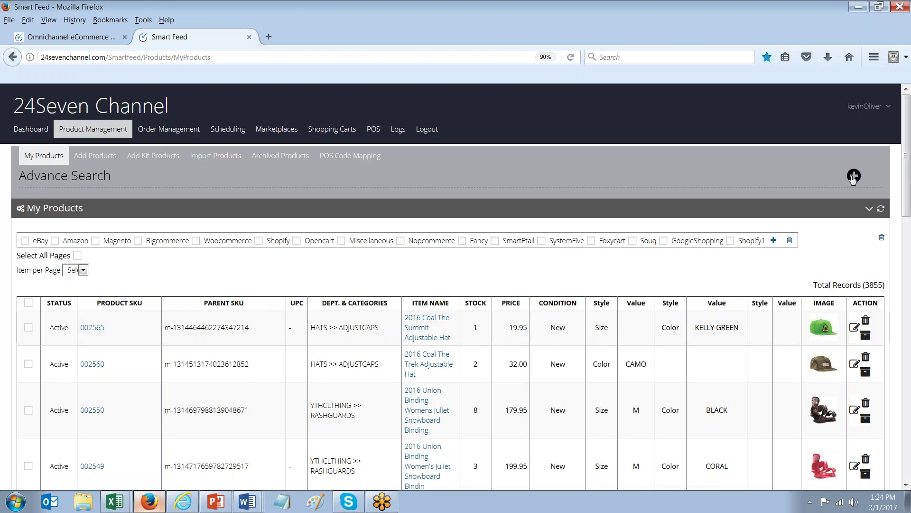
left_click(853, 176)
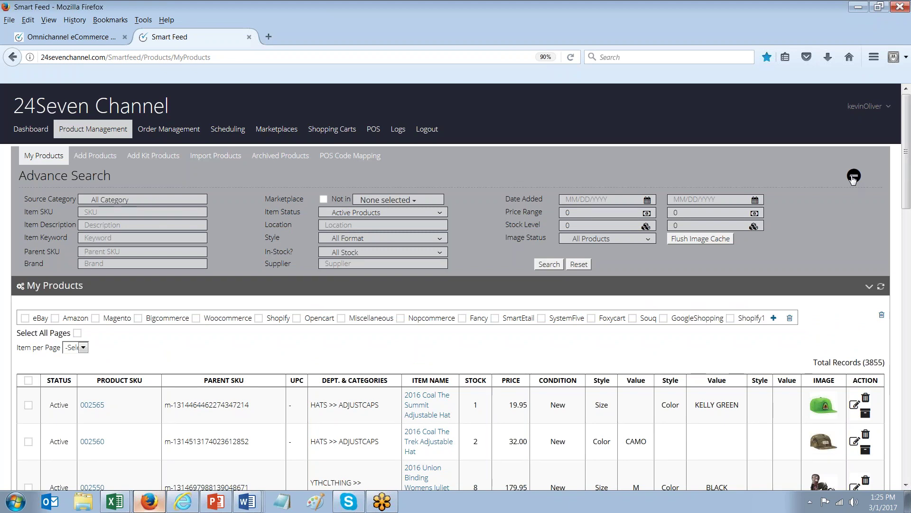
left_click(853, 176)
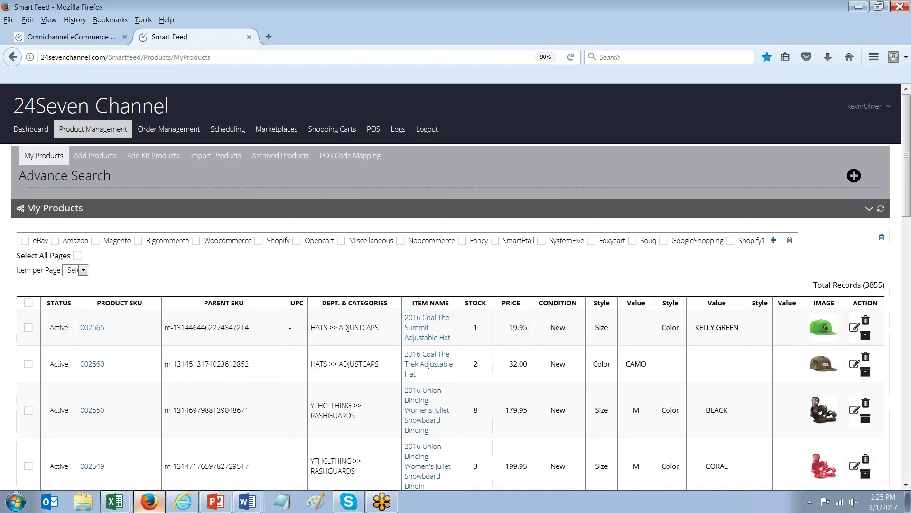
left_click(55, 240)
mouse_move(269, 131)
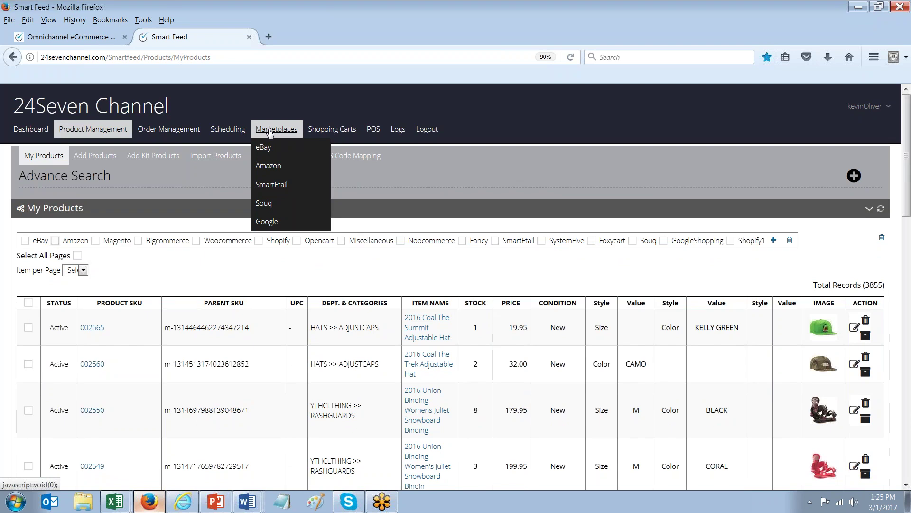
mouse_move(330, 132)
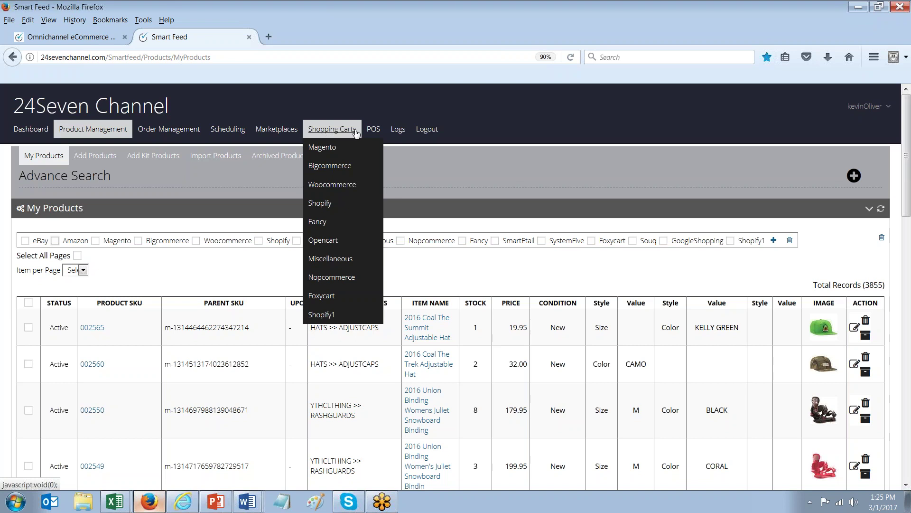
mouse_move(372, 132)
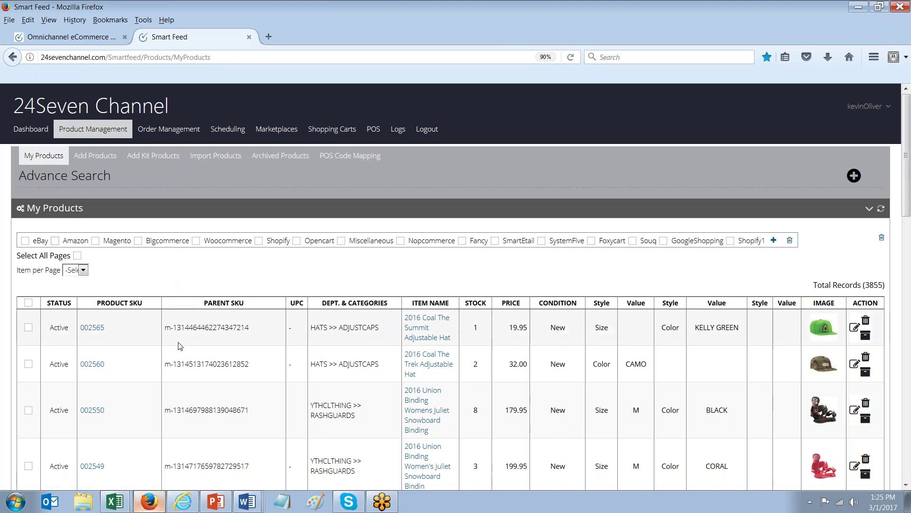
scroll(123, 189, "down", 3)
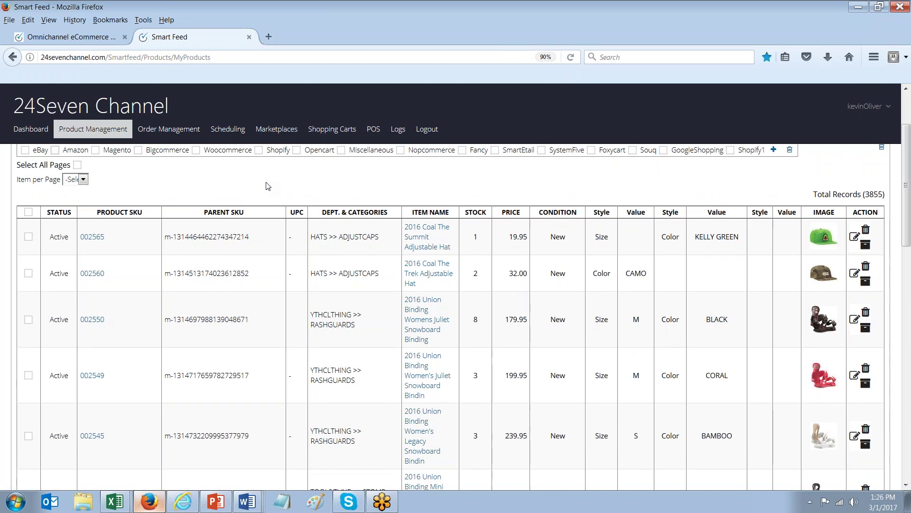
scroll(257, 223, "up", 2)
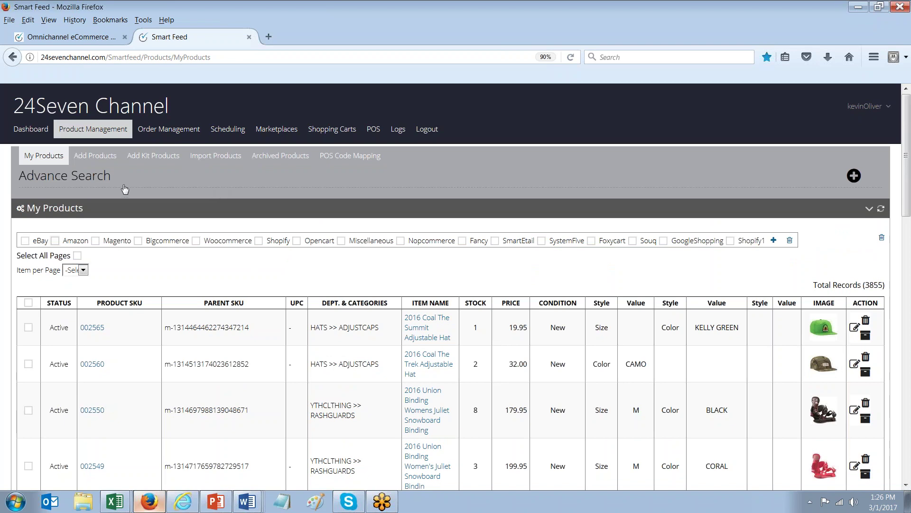
View the All Orders table under Order Management, then return to My Products
left_click(166, 138)
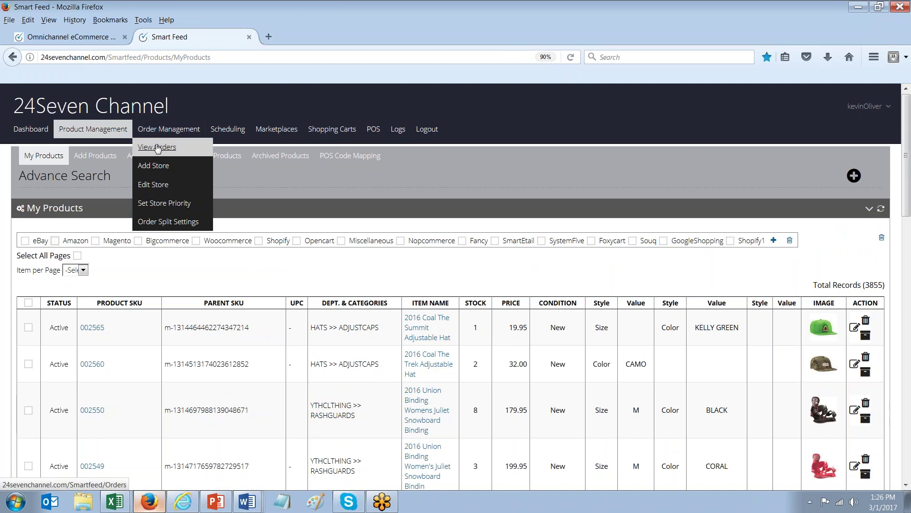
left_click(158, 147)
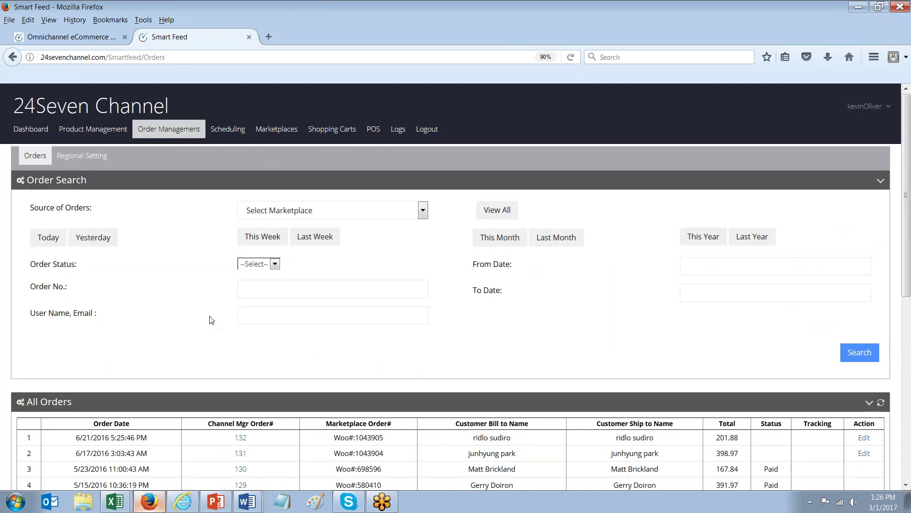
scroll(211, 319, "down", 2)
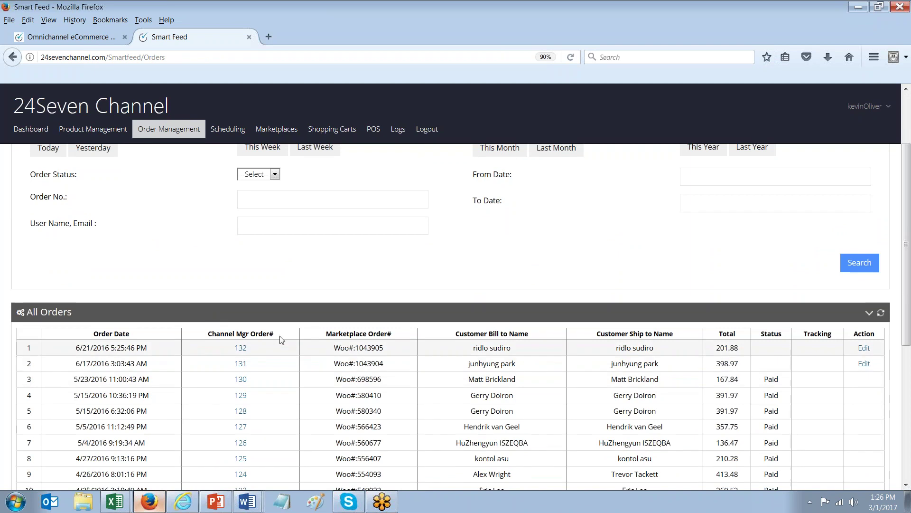
scroll(286, 326, "down", 2)
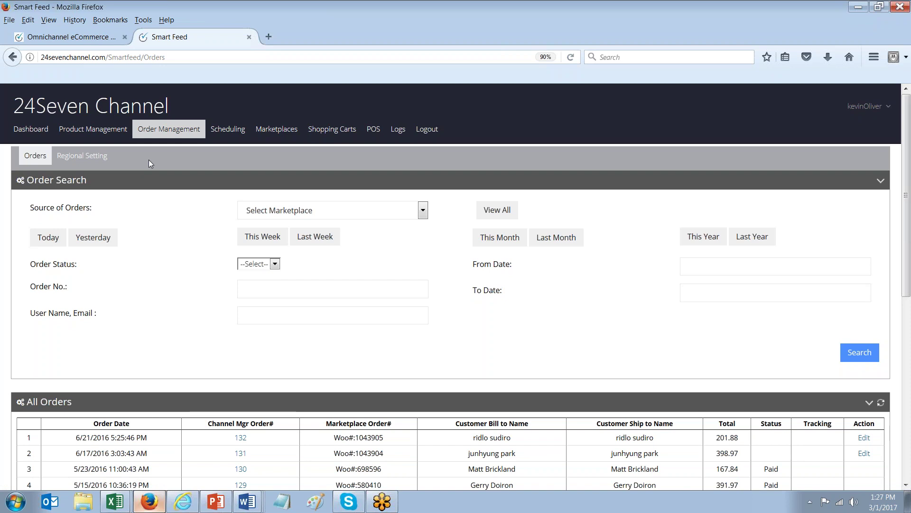
left_click(114, 133)
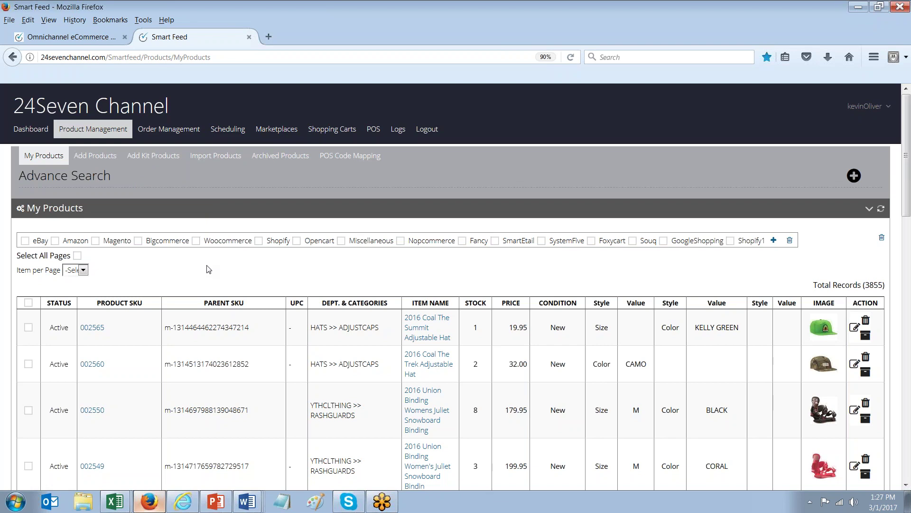
Filter My Products by the Shopify1 marketplace only, leaving Opencart unticked
left_click(297, 241)
left_click(730, 240)
left_click(277, 128)
left_click(297, 242)
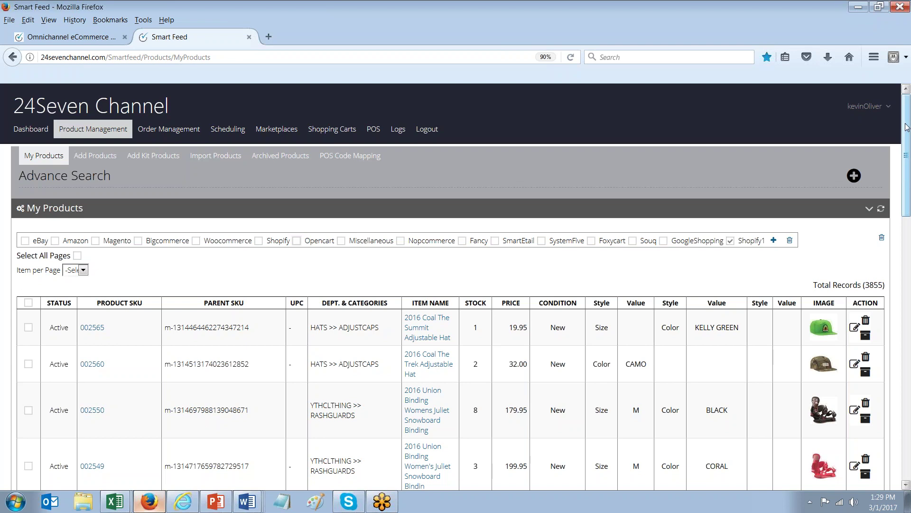
Briefly minimize and restore Firefox, then switch to the 24SevenCommerce website tab
left_click(868, 106)
left_click(563, 116)
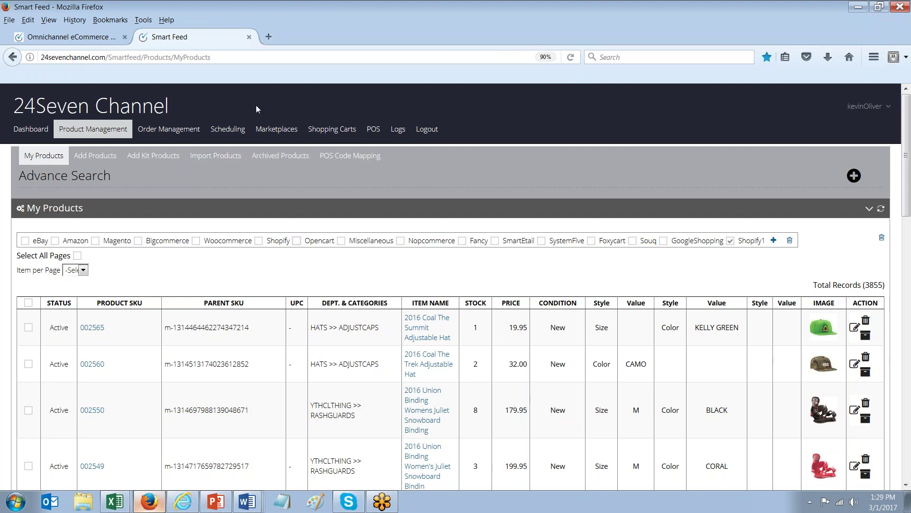
left_click(155, 502)
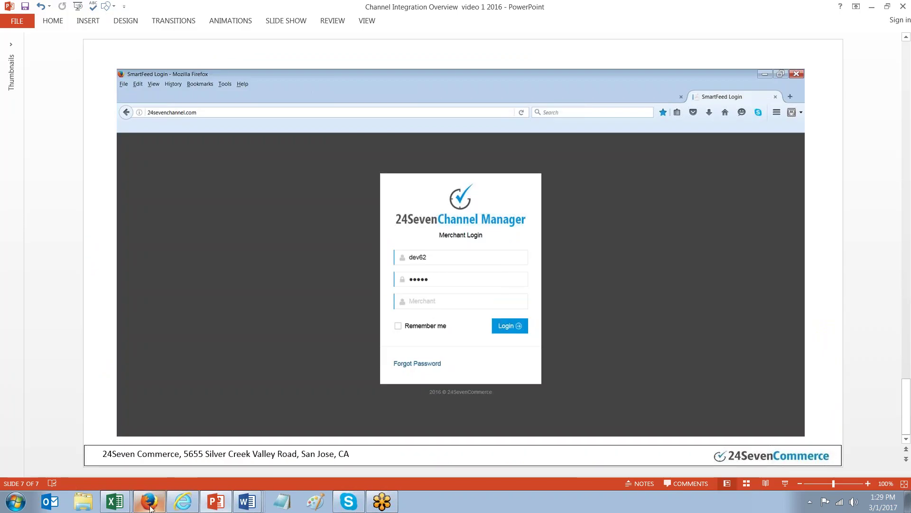
left_click(151, 506)
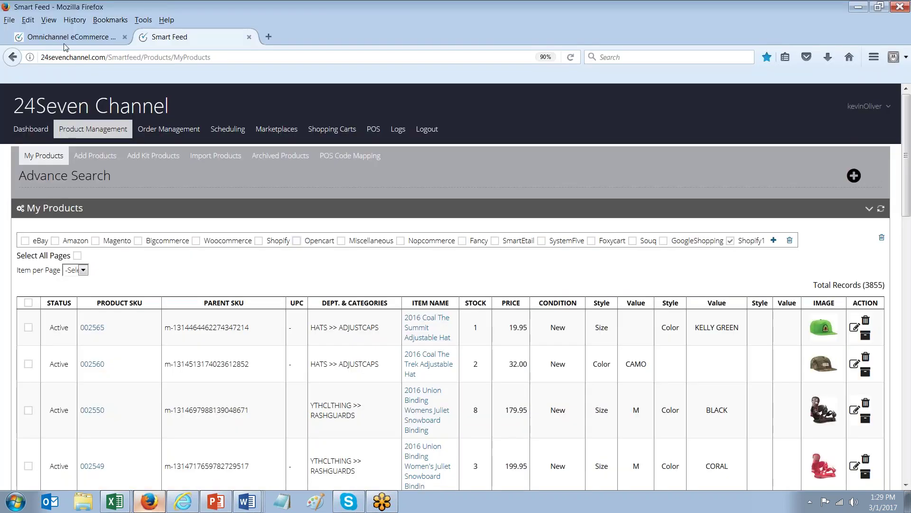
left_click(66, 41)
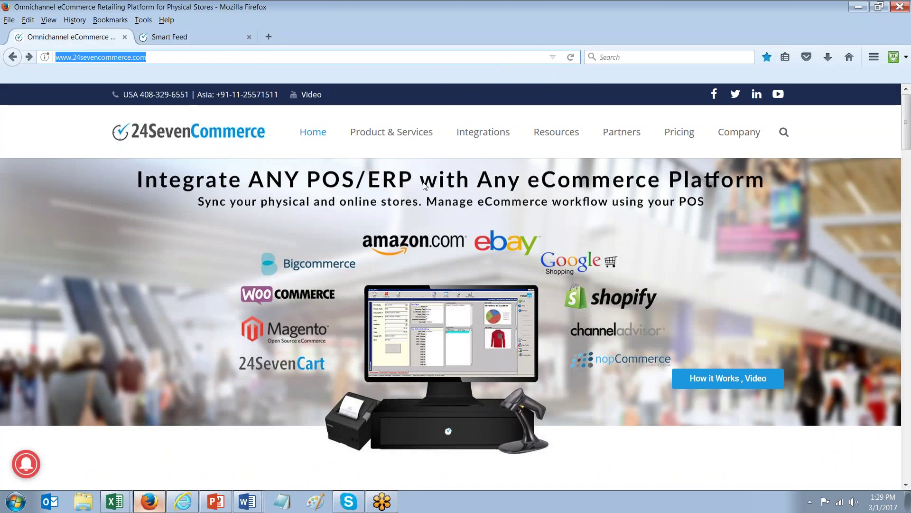
Go to Company > Contact Us and scroll down to the location map and enquiry form
mouse_move(739, 135)
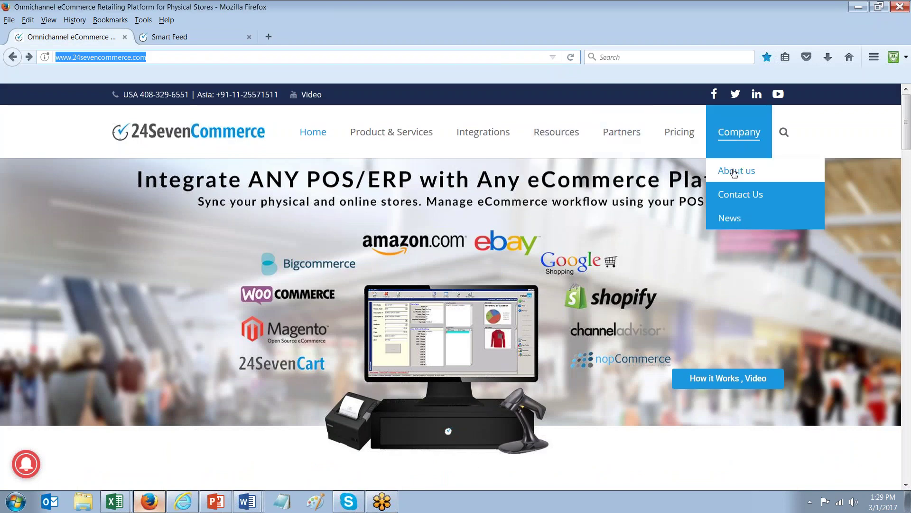
left_click(735, 197)
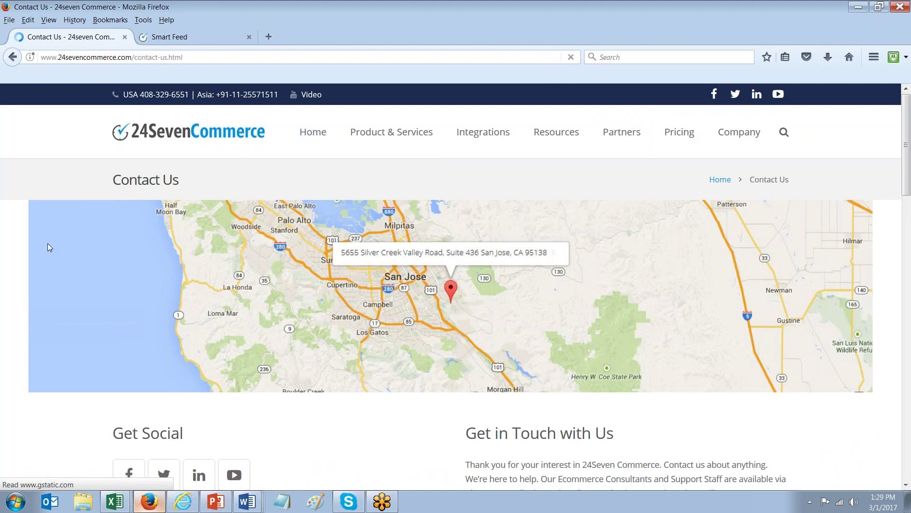
scroll(893, 166, "down", 4)
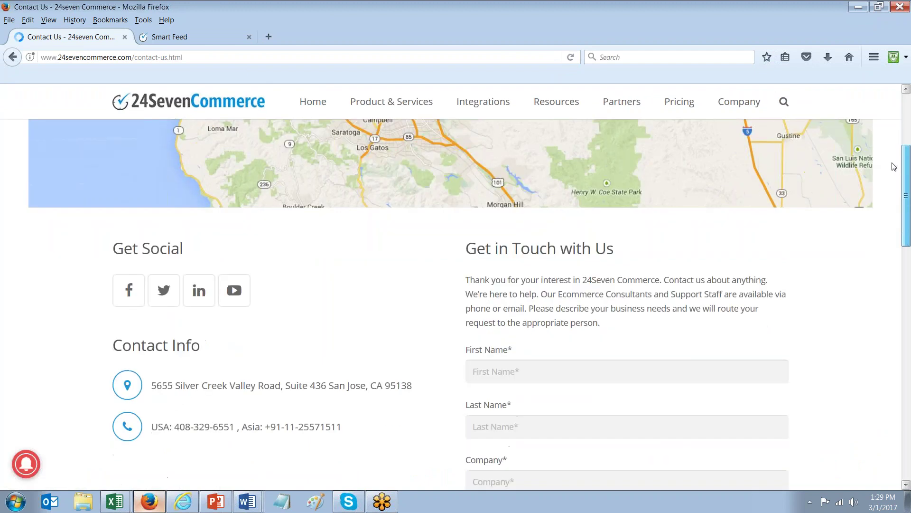
scroll(894, 166, "down", 1)
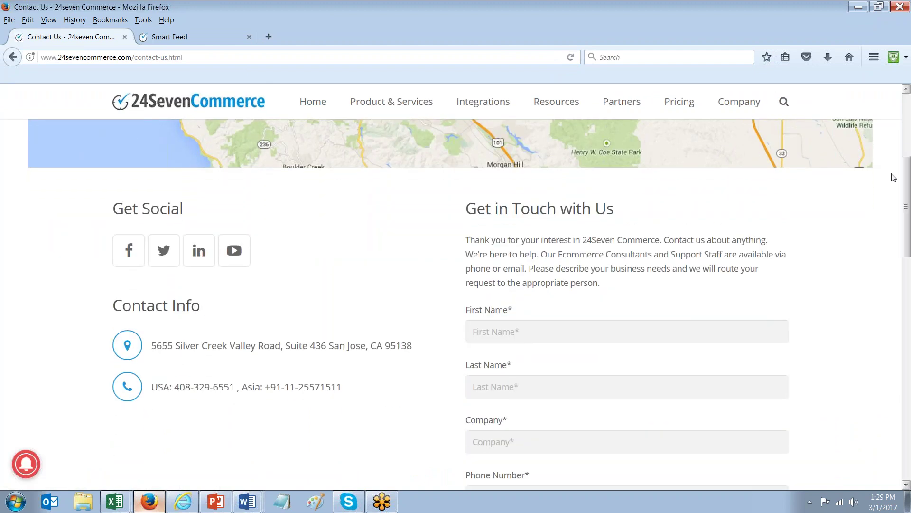